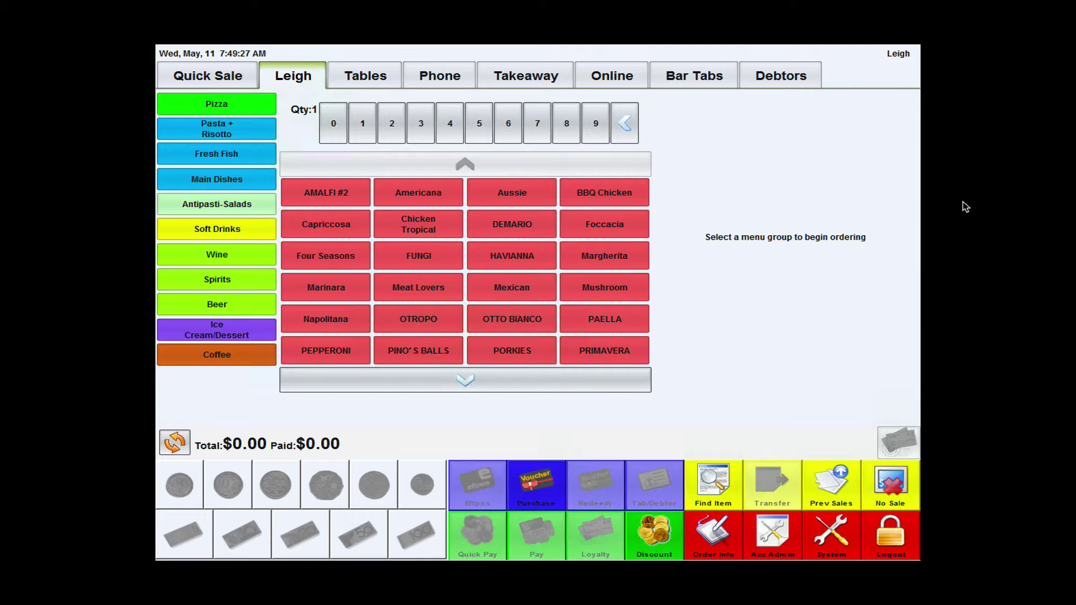
- Under System > Set Account ETA, pick an ETA Options setting and choose 35 m as the estimated time
click(842, 530)
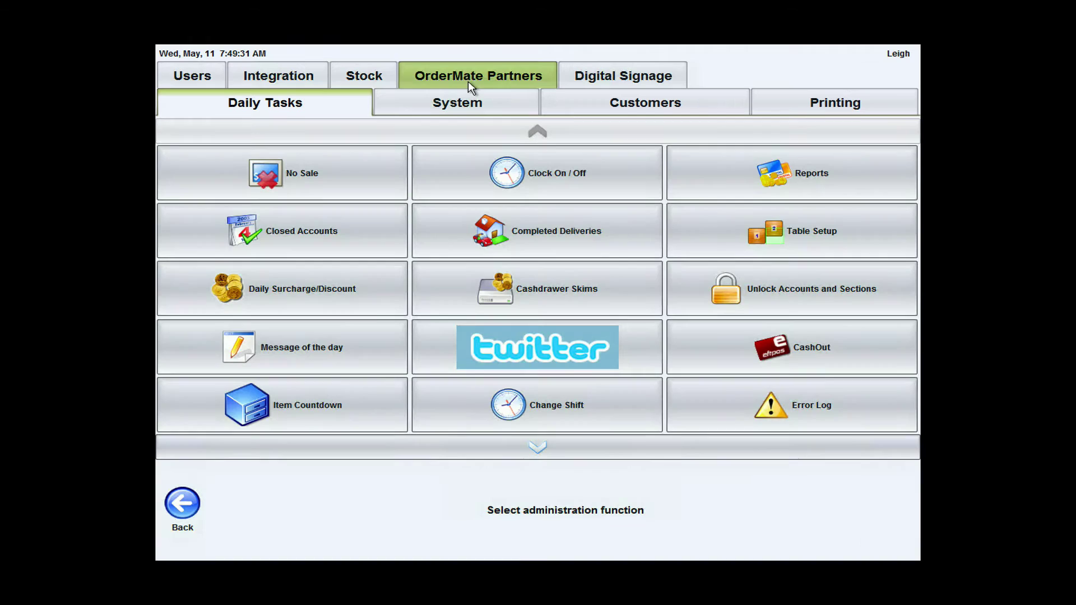
click(477, 100)
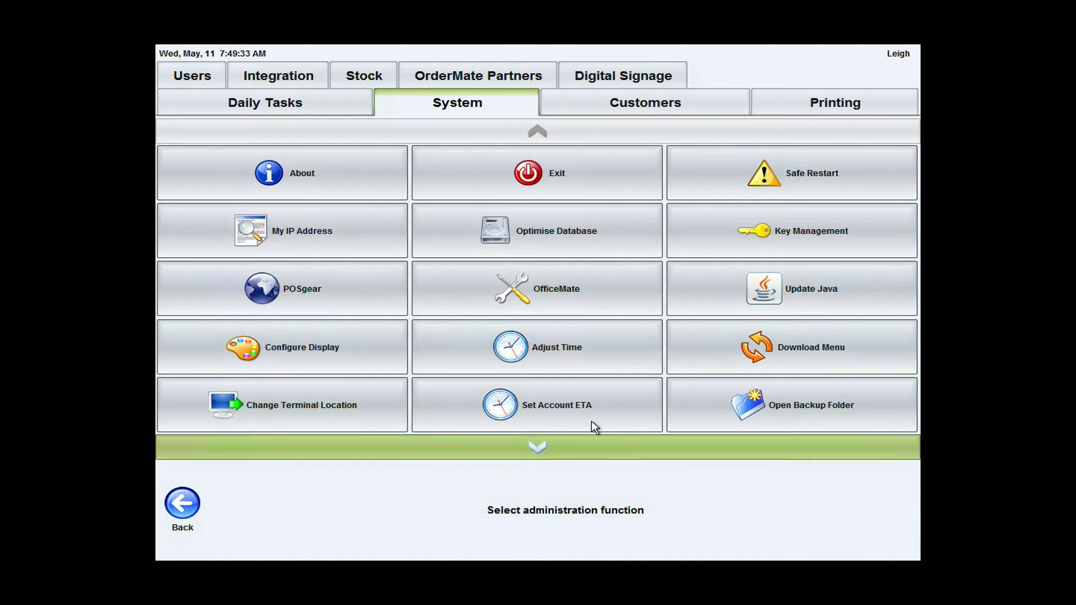
click(597, 397)
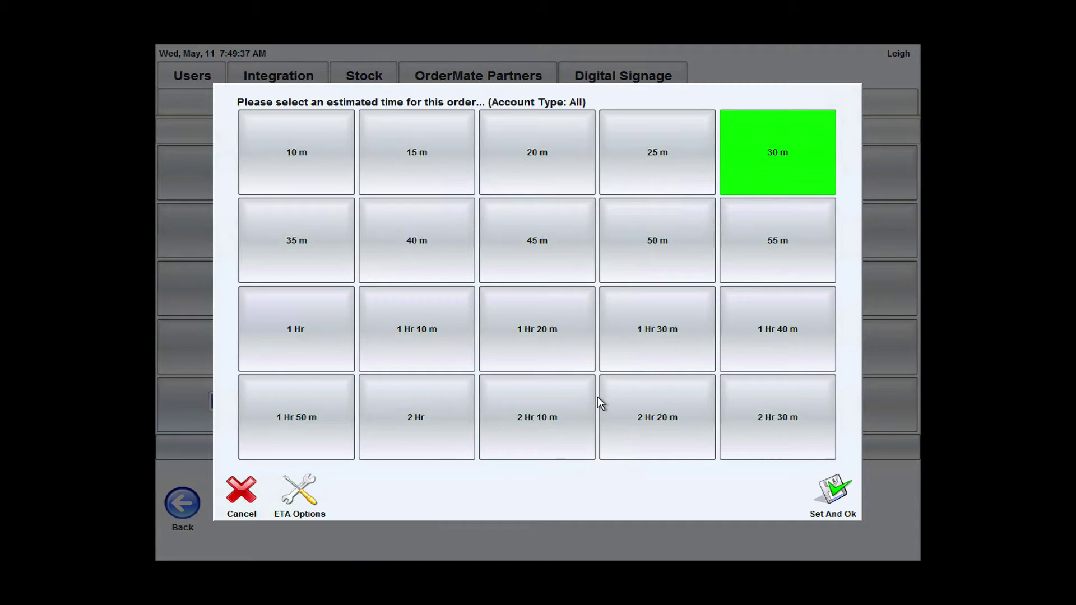
click(299, 507)
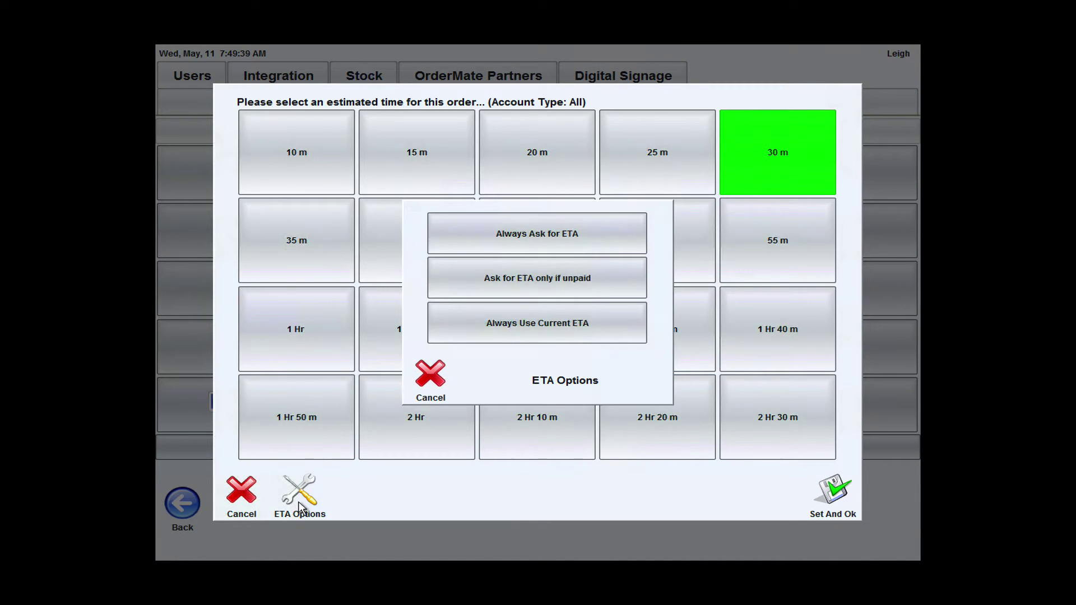
click(609, 320)
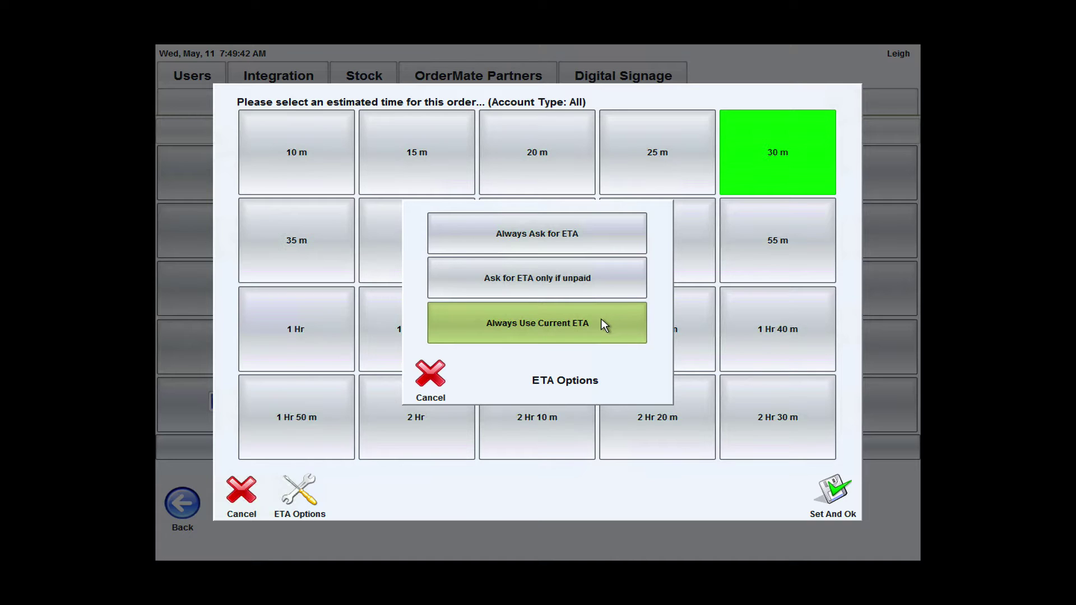
click(602, 320)
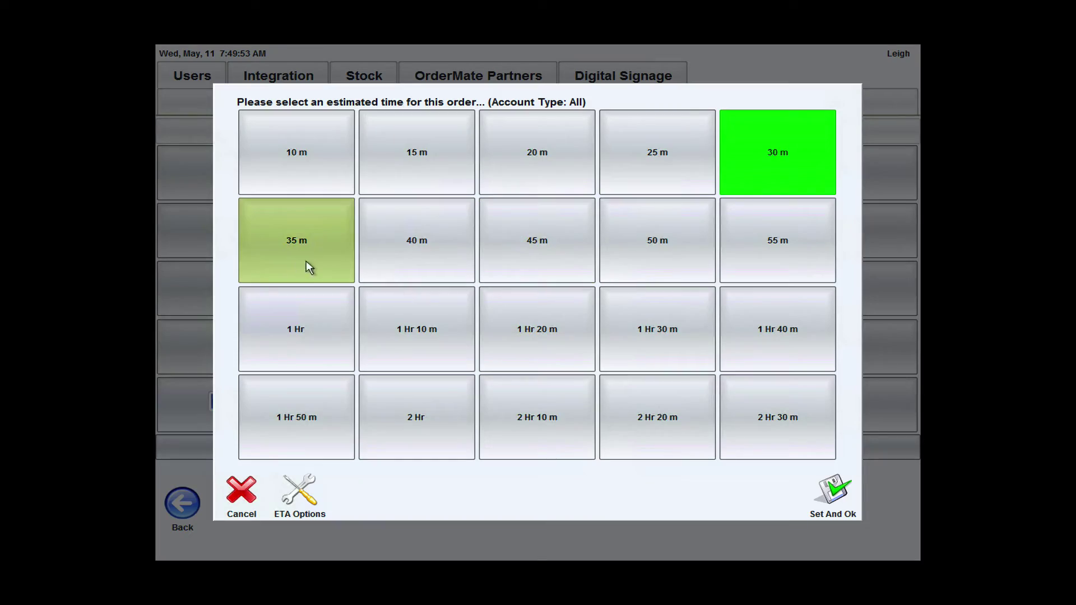
click(322, 258)
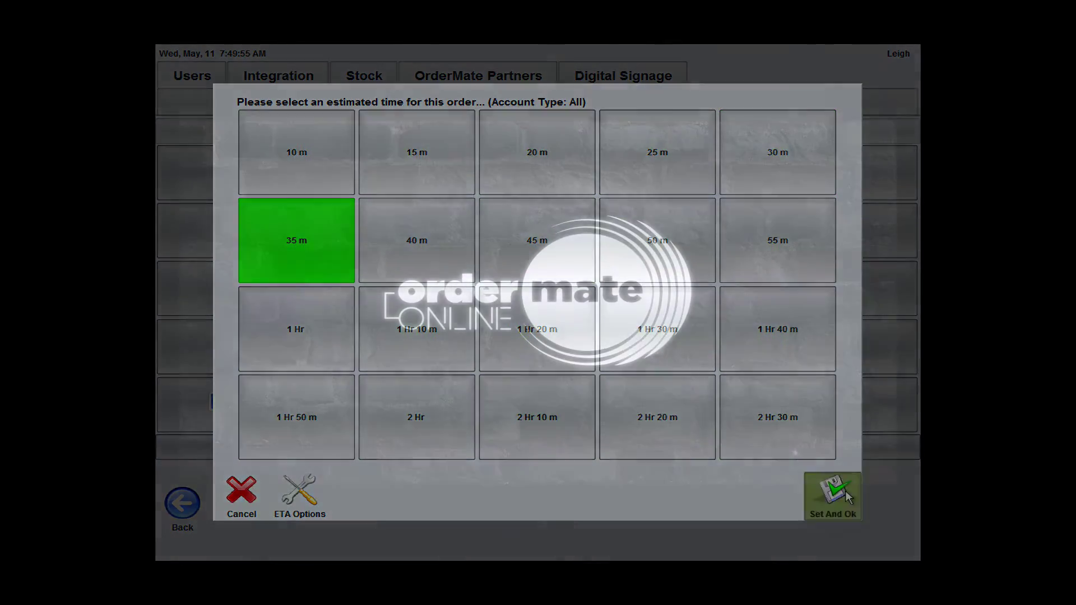
- Save the 35 m ETA and add a medium Pizza con Carciofi e Prosciutto to the online order
click(833, 493)
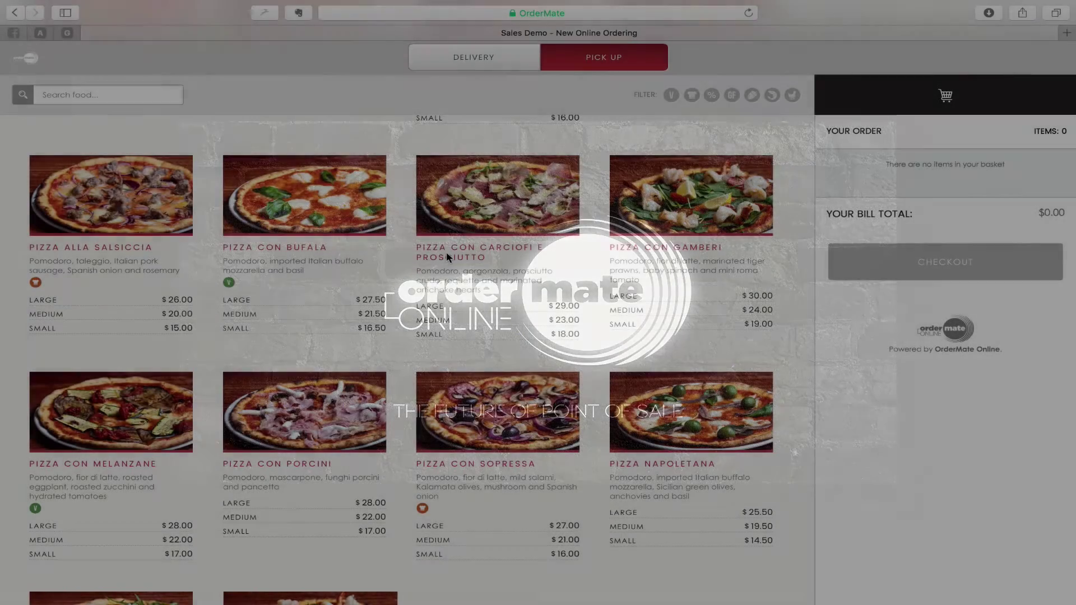
scroll(446, 256, up, 3)
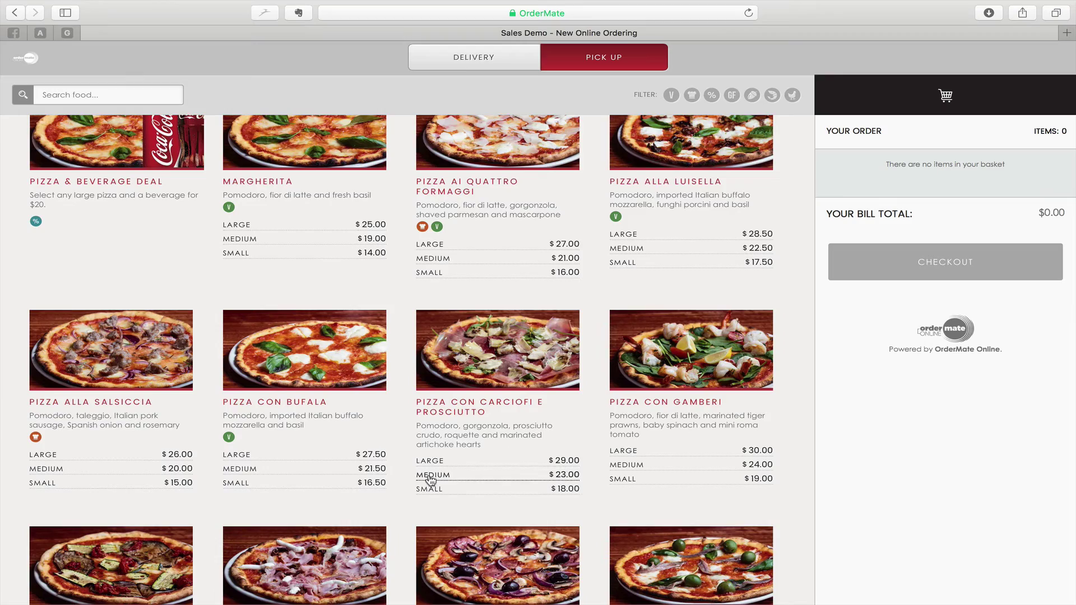
click(427, 474)
click(171, 509)
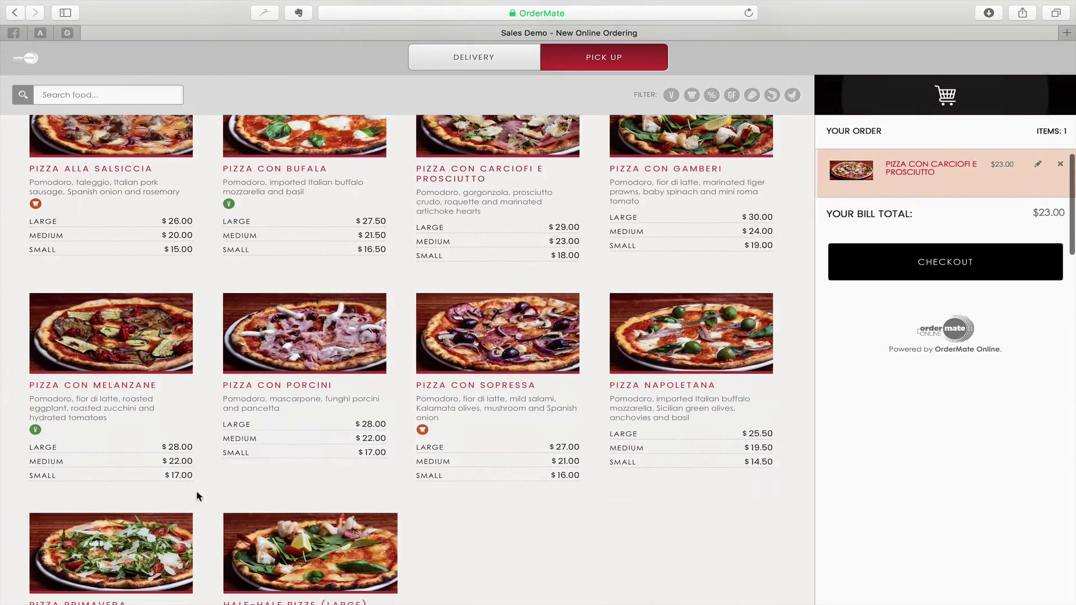
- At checkout, enter the cardholder's name and the test card number
click(977, 275)
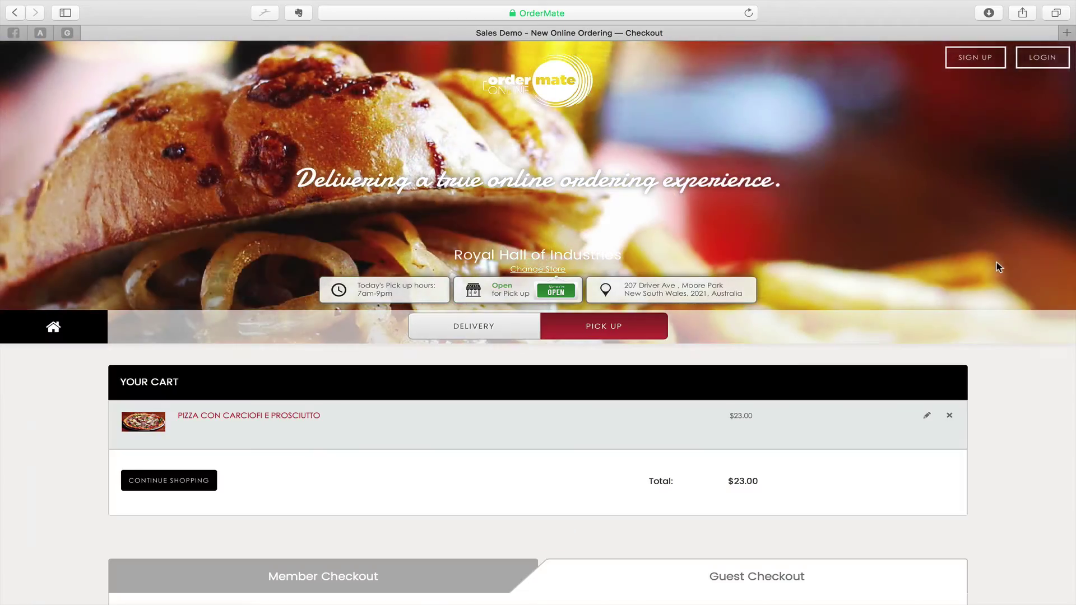
scroll(996, 267, down, 6)
scroll(996, 263, down, 8)
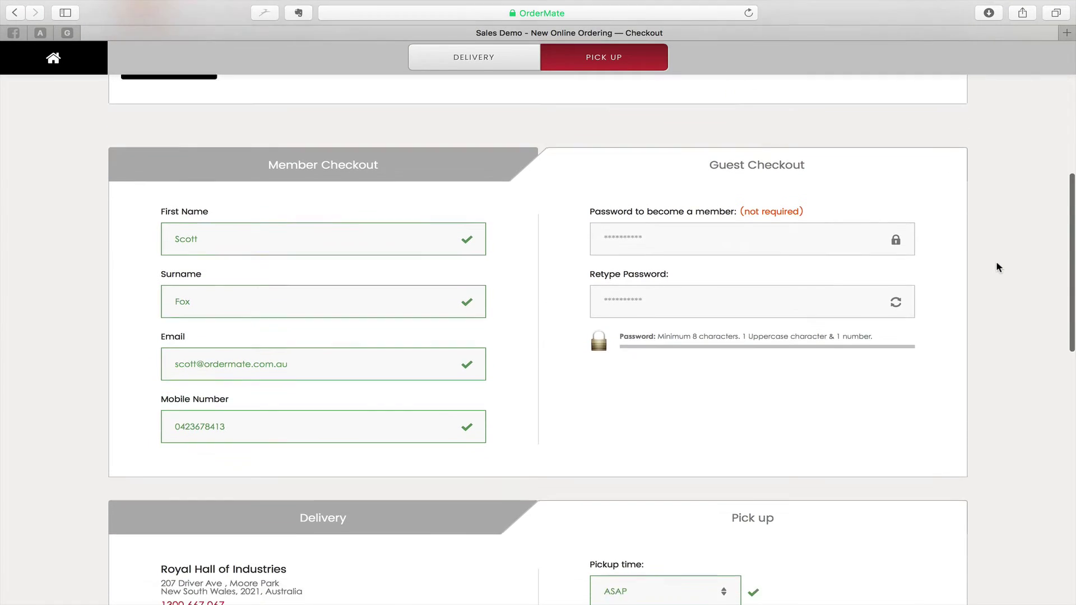
scroll(996, 268, down, 5)
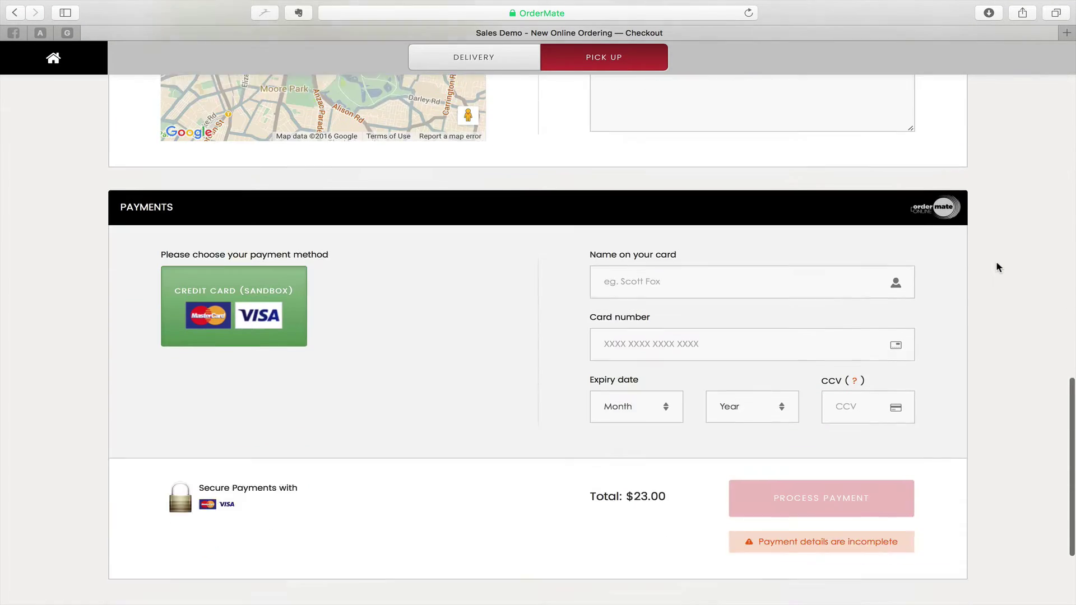
click(699, 262)
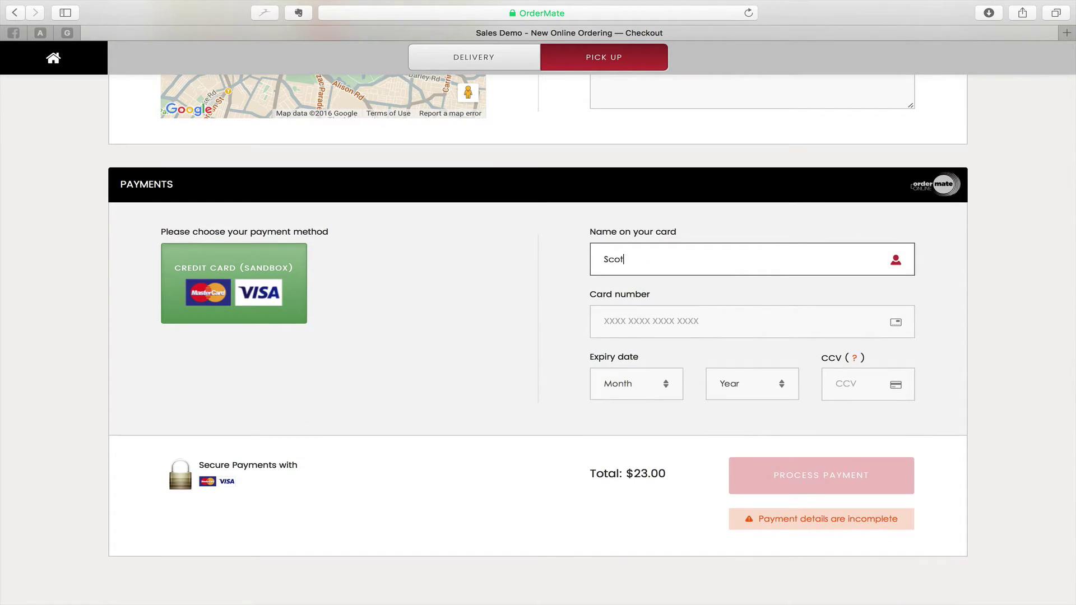
key(Tab)
text(4111)
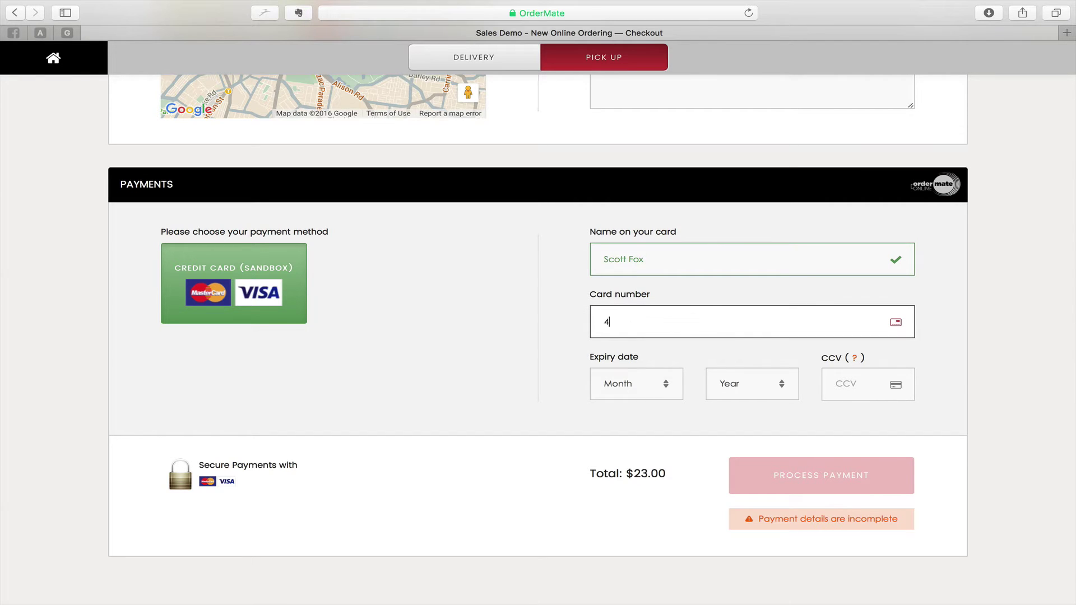
- Set card expiry to 04/2018, enter the security code, and process the $23.00 payment
click(617, 385)
click(620, 442)
click(728, 384)
click(714, 432)
click(837, 382)
text(123)
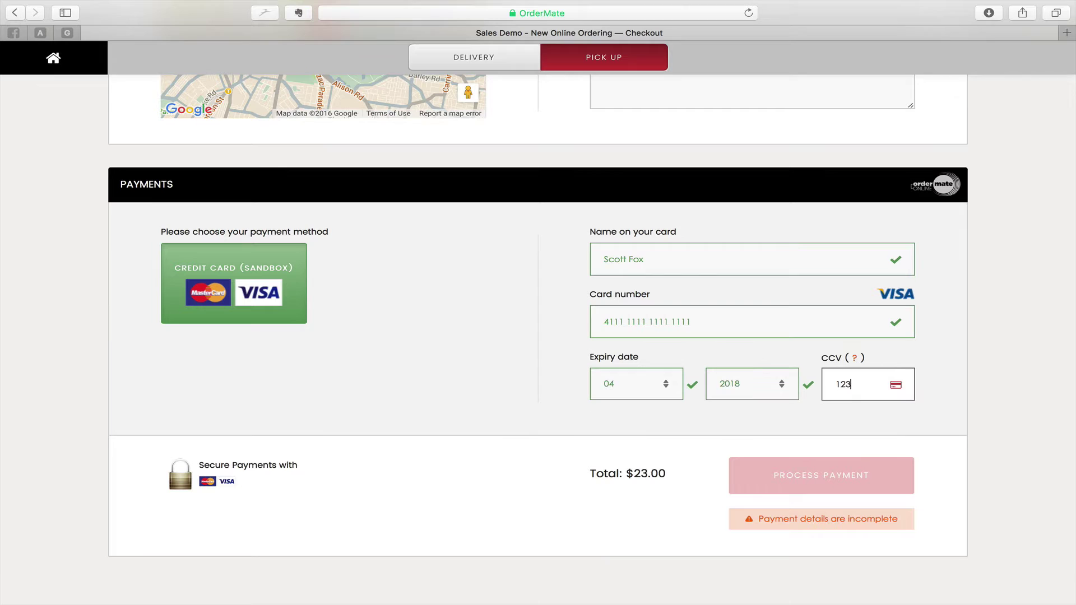
click(857, 474)
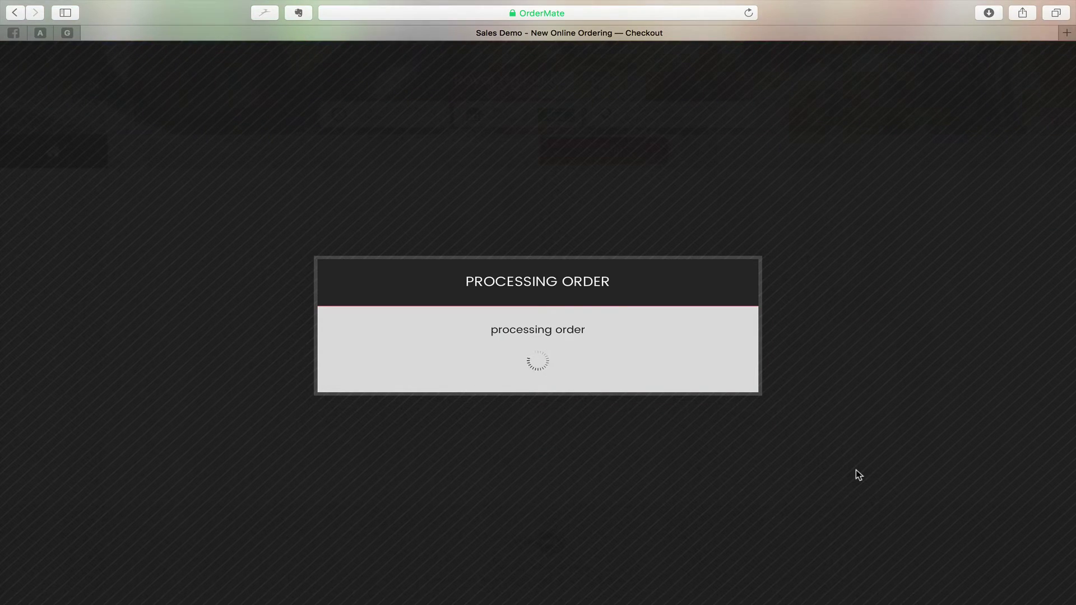
click(560, 380)
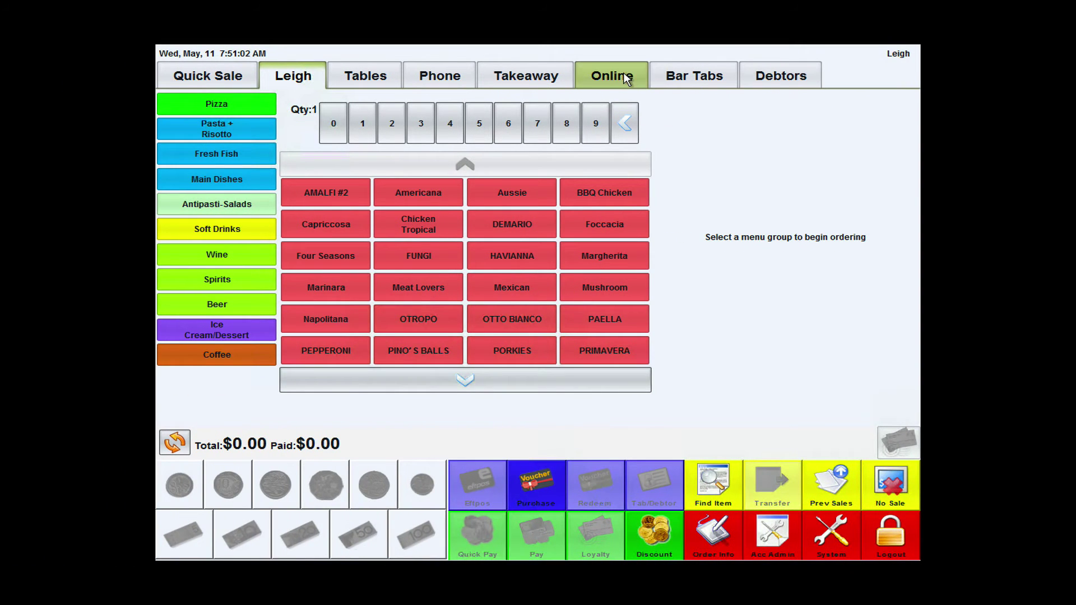
- View the newest OrderMate Online account under the Online tab's Previous Sales, then go back
click(623, 77)
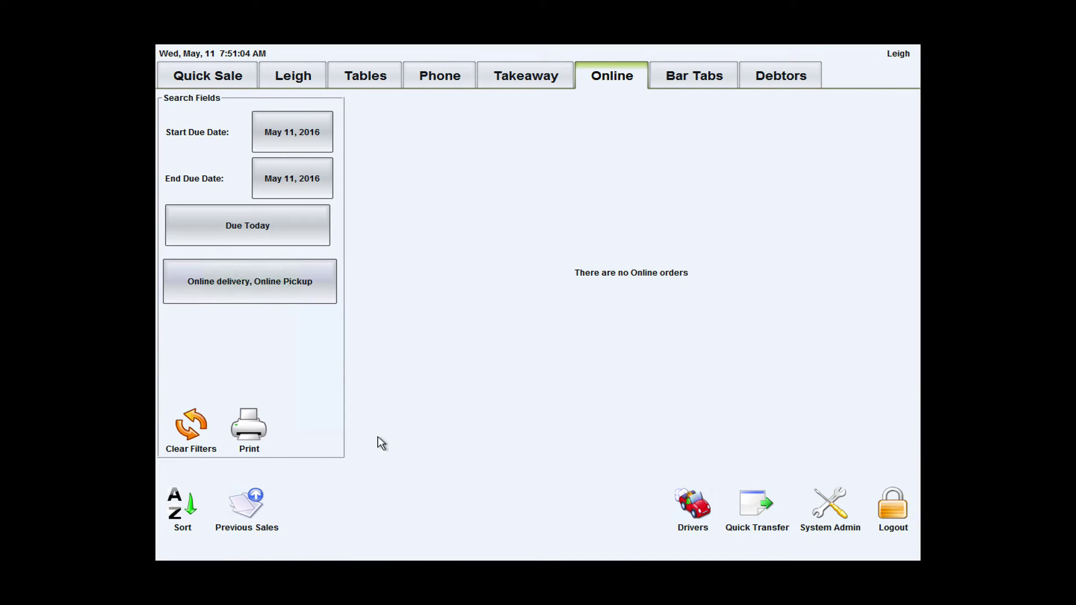
click(247, 502)
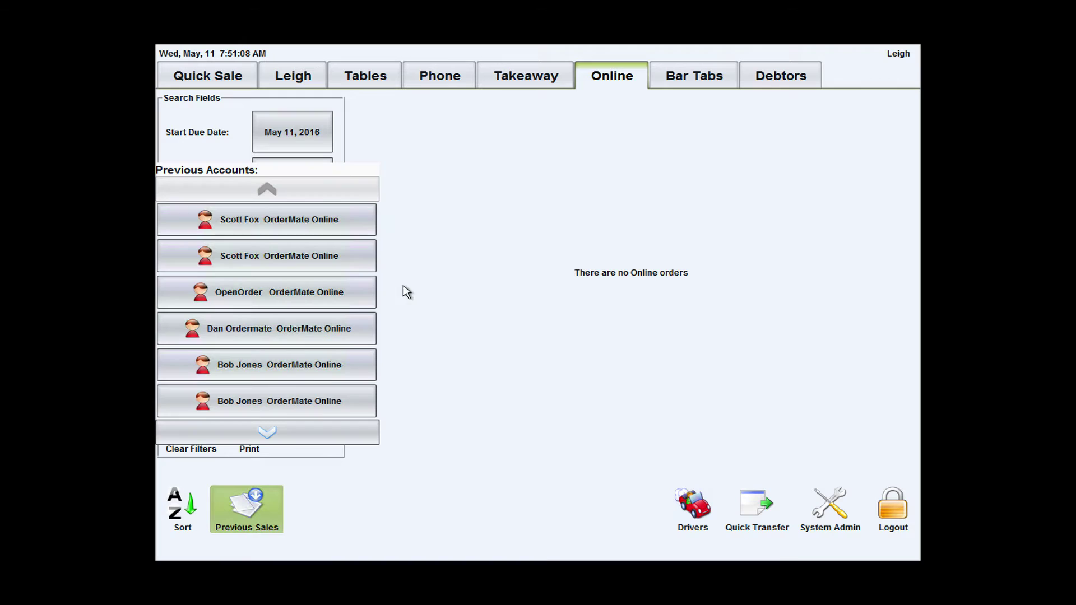
click(348, 224)
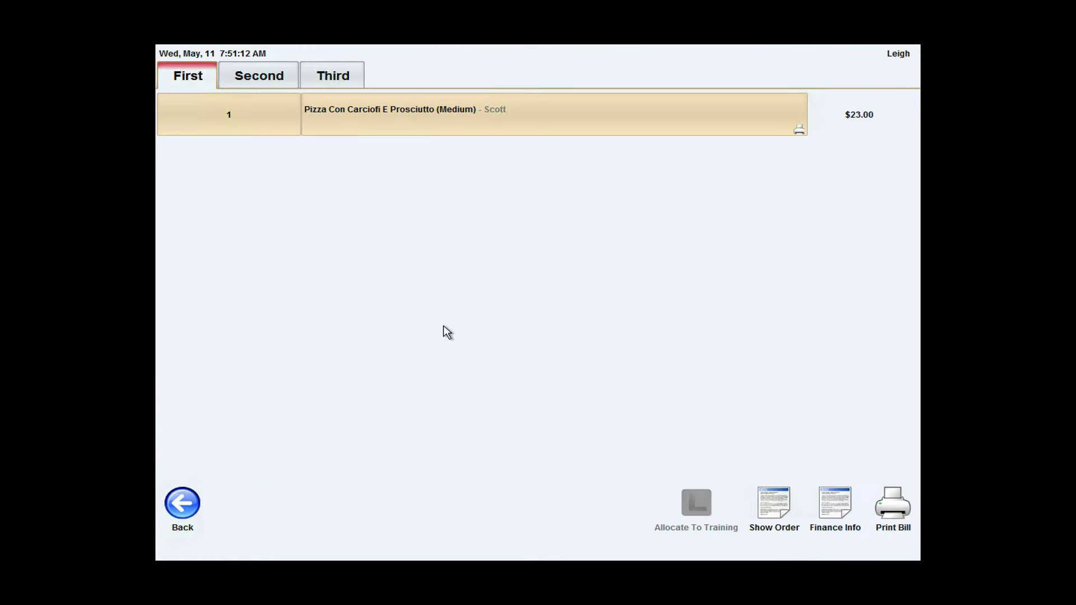
click(181, 506)
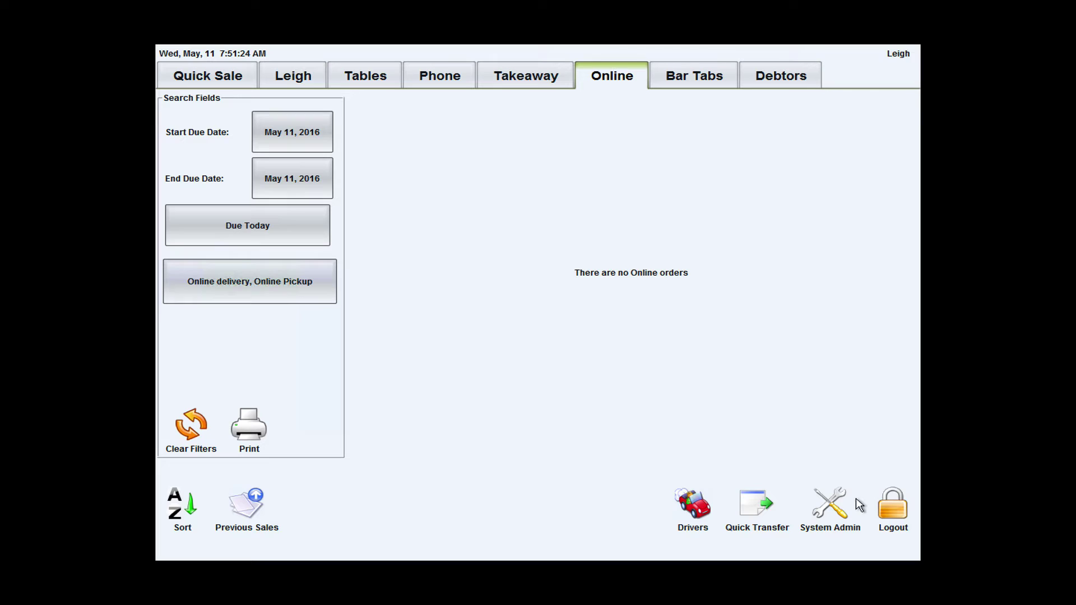
- Set the Set Account ETA options to Always Ask for ETA and save with Set And Ok
click(827, 503)
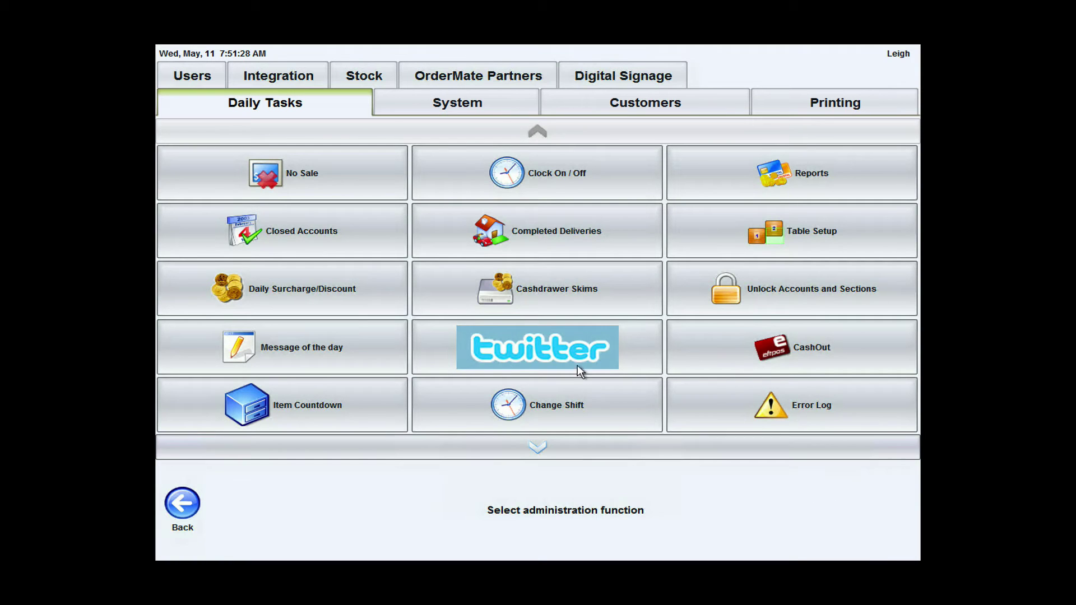
click(486, 94)
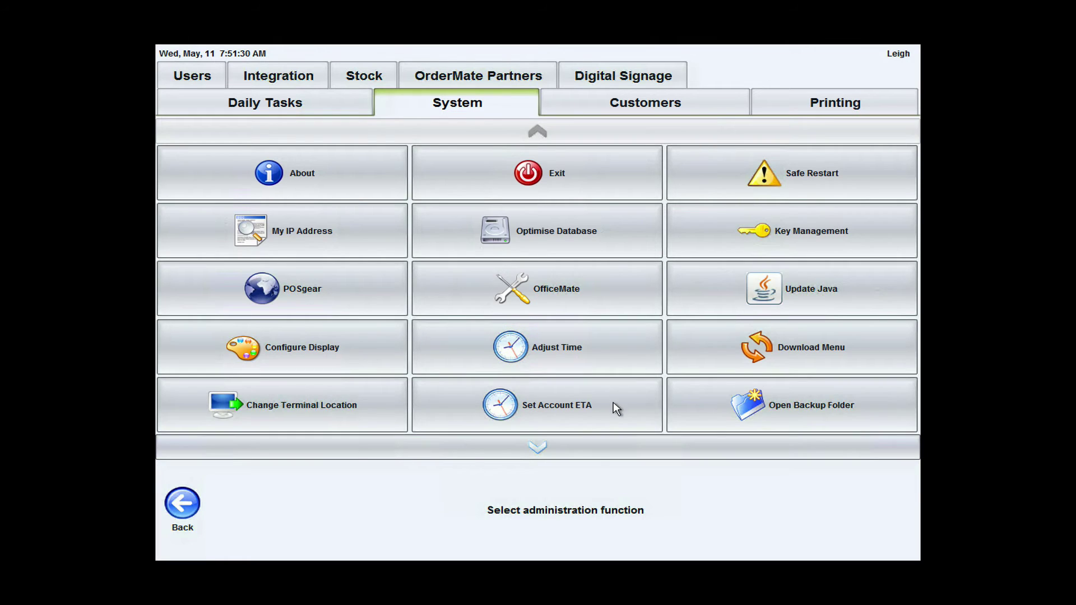
click(613, 401)
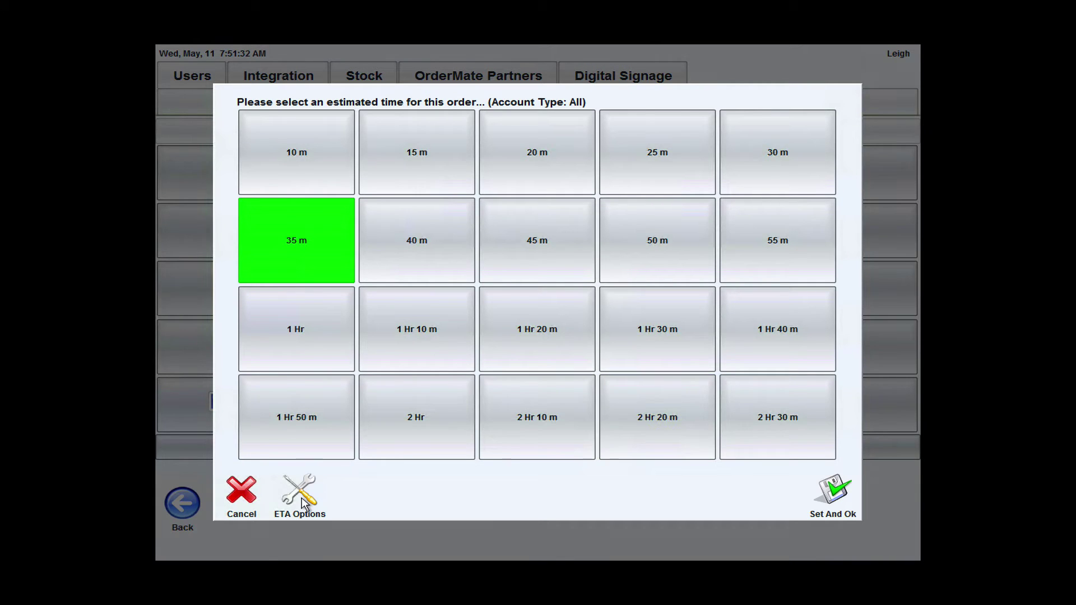
click(302, 500)
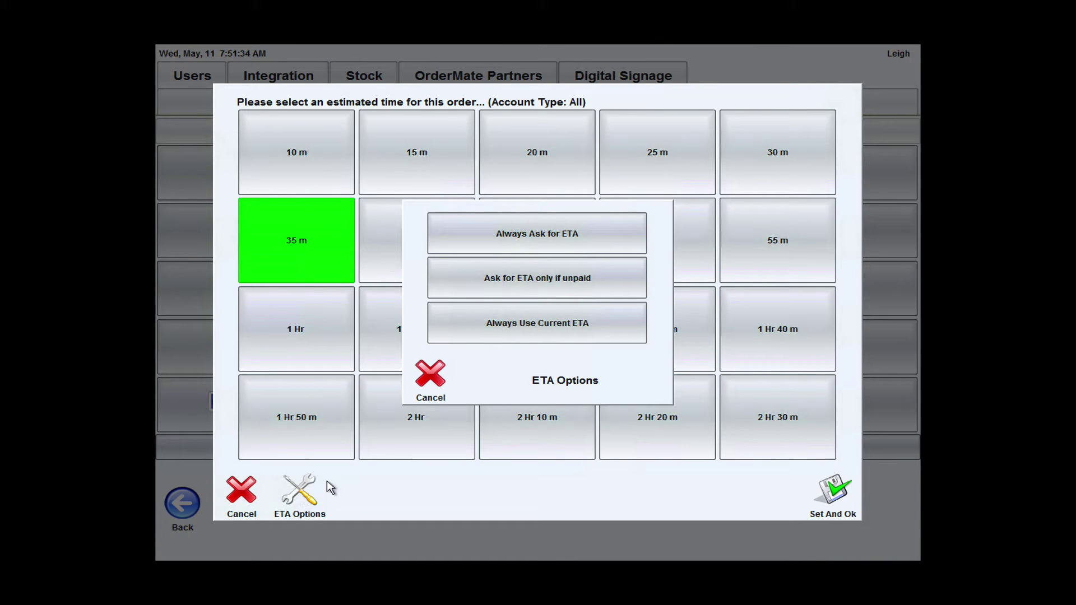
click(597, 230)
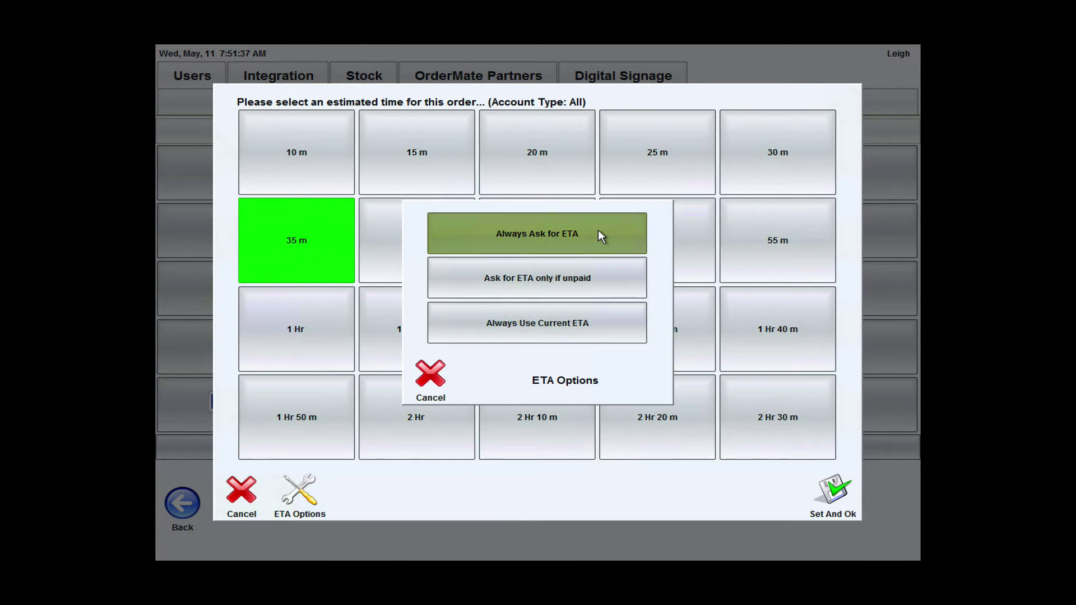
click(832, 490)
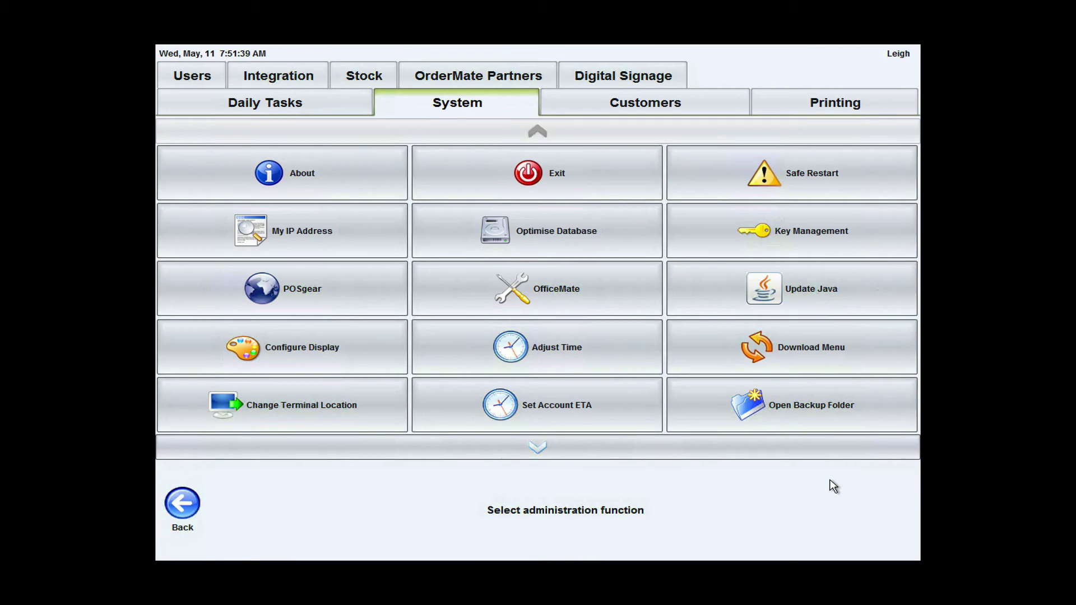
- Leave the admin menu, add a medium Pizza con Porcini ($22.00) to the basket and check out
click(186, 509)
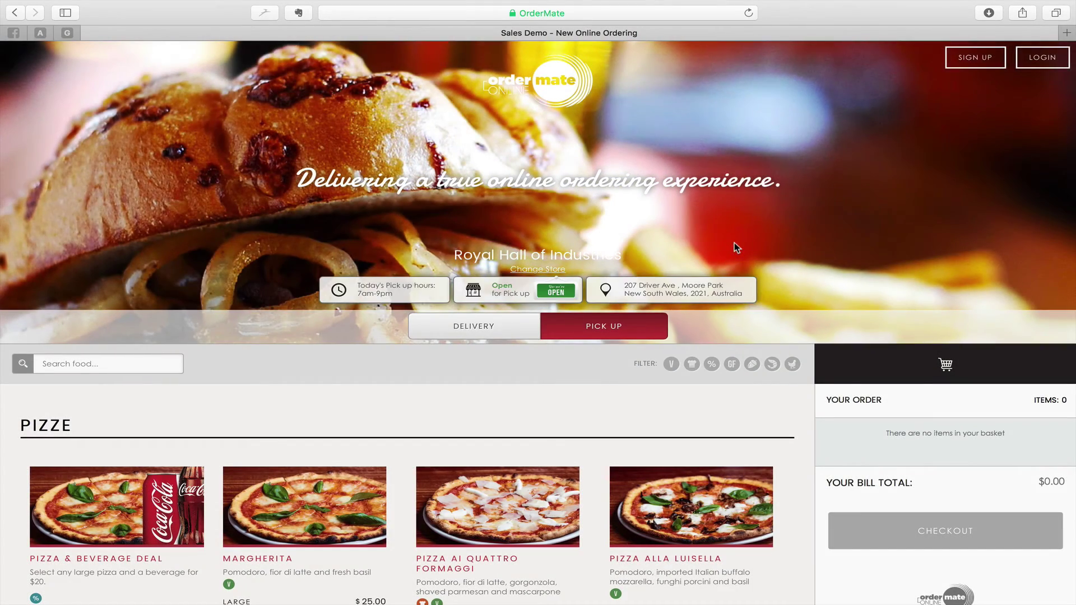
scroll(734, 244, down, 7)
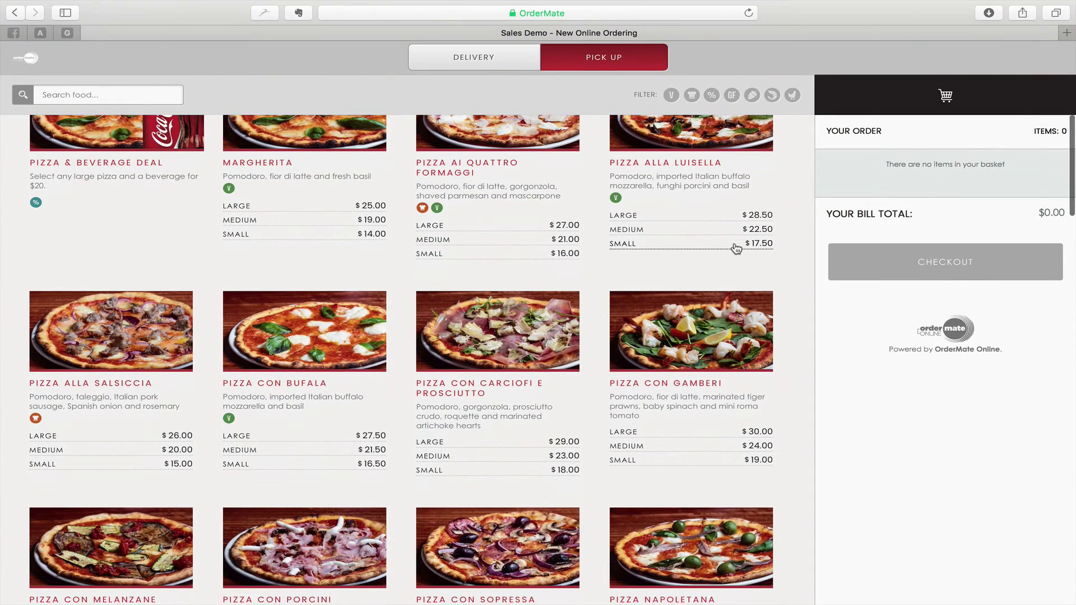
scroll(735, 248, down, 4)
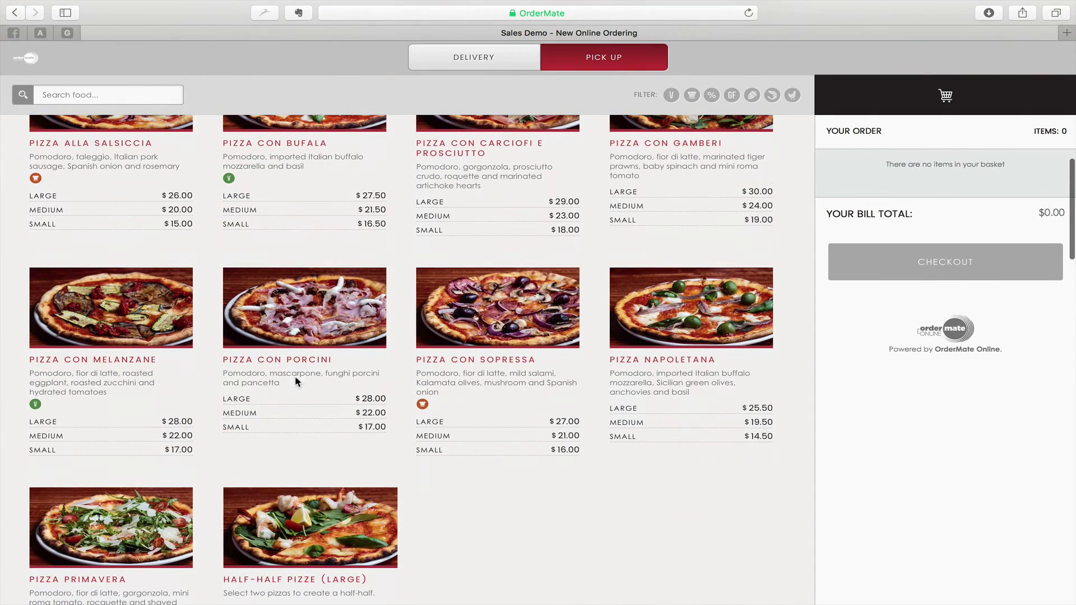
click(252, 419)
click(144, 451)
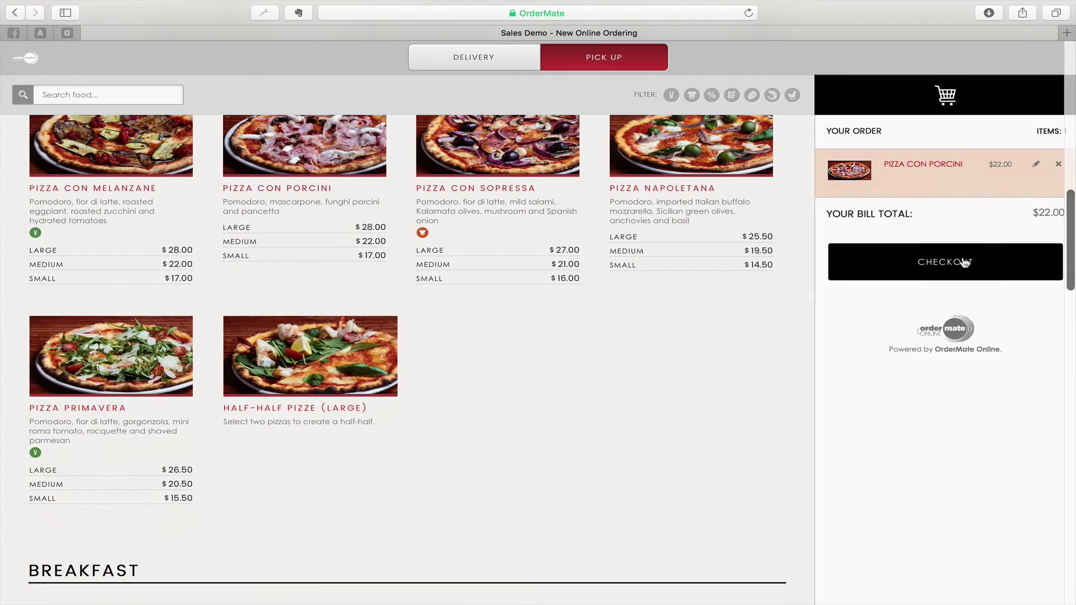
click(963, 262)
- Enter the cardholder's name and the test card number on the checkout form
scroll(643, 418, down, 5)
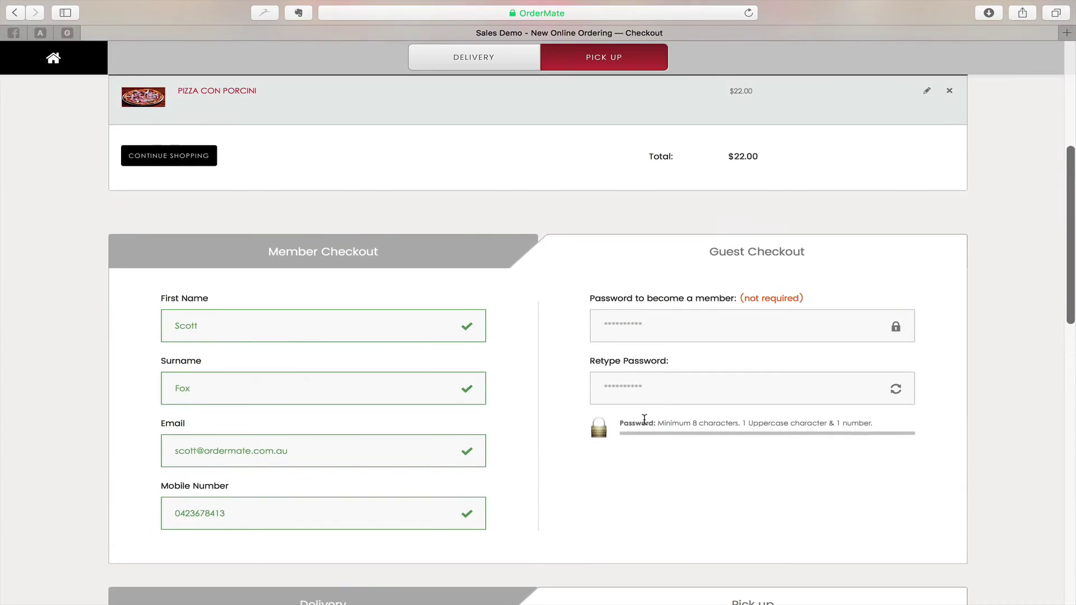
scroll(644, 419, down, 10)
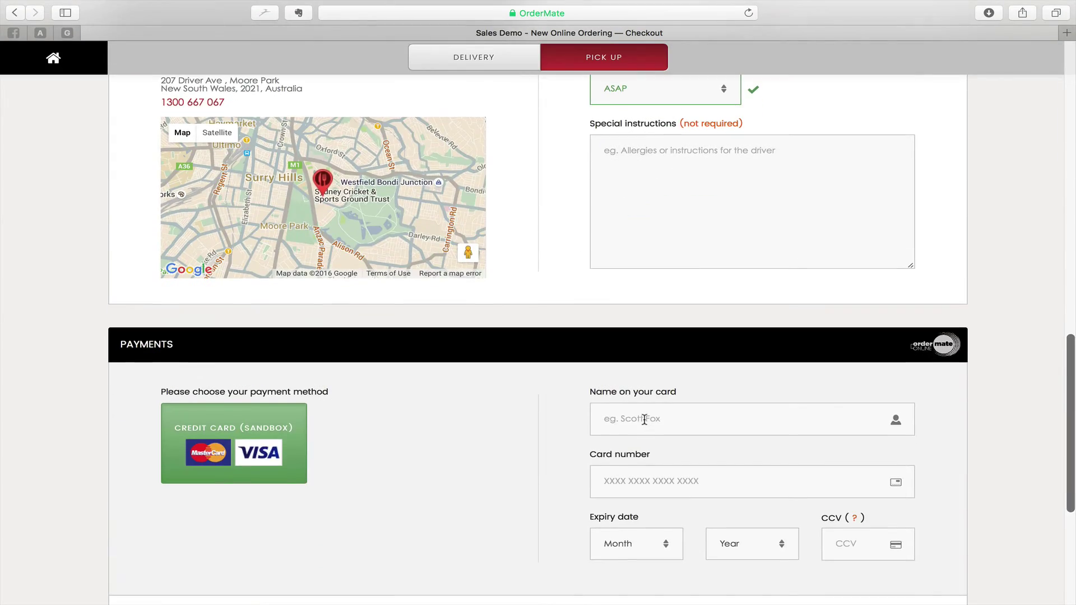
click(644, 419)
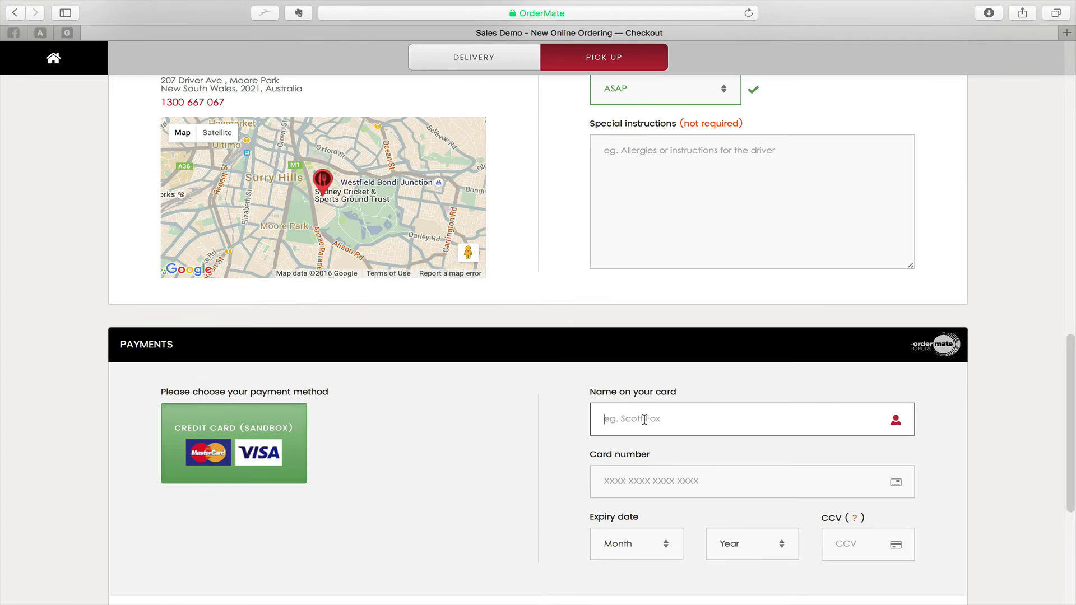
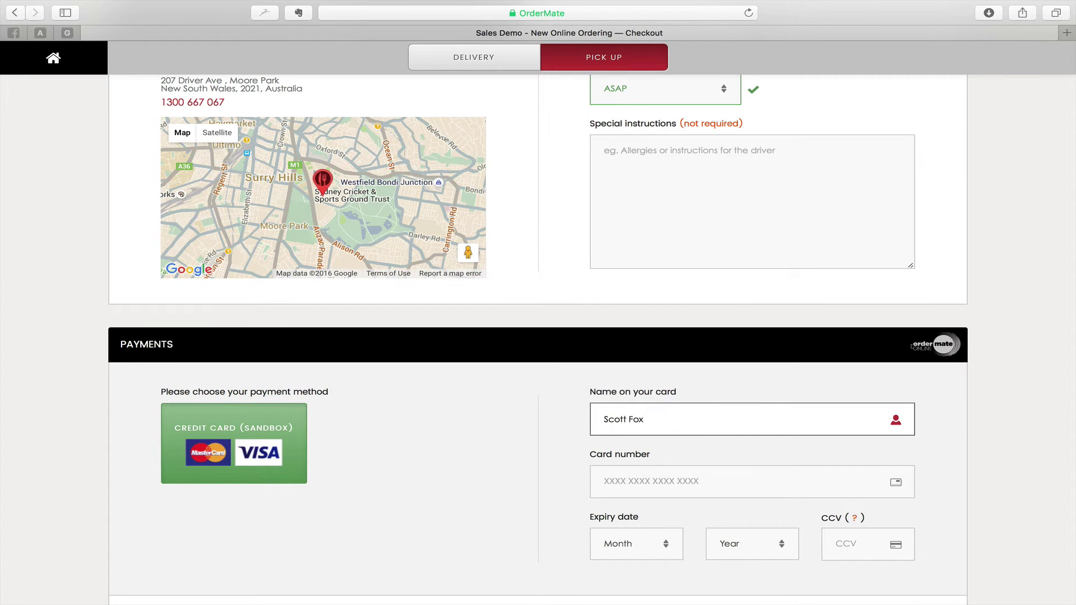
key(Tab)
text(4111)
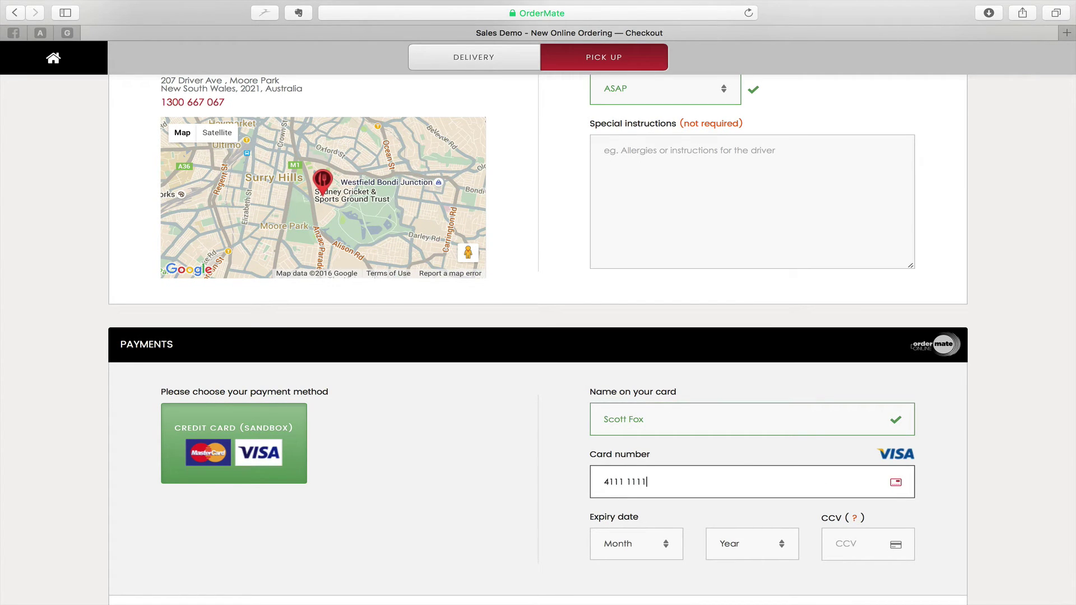
- Set card expiry to 02/2017, enter the security code, and submit the payment
click(643, 557)
click(644, 575)
click(731, 548)
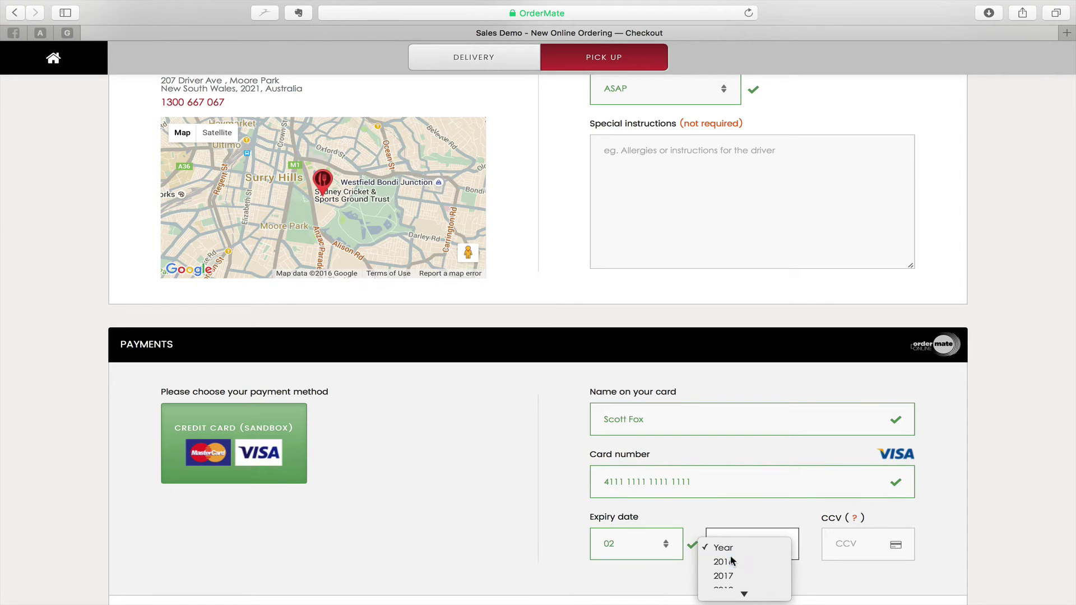
click(727, 561)
key(Tab)
click(761, 544)
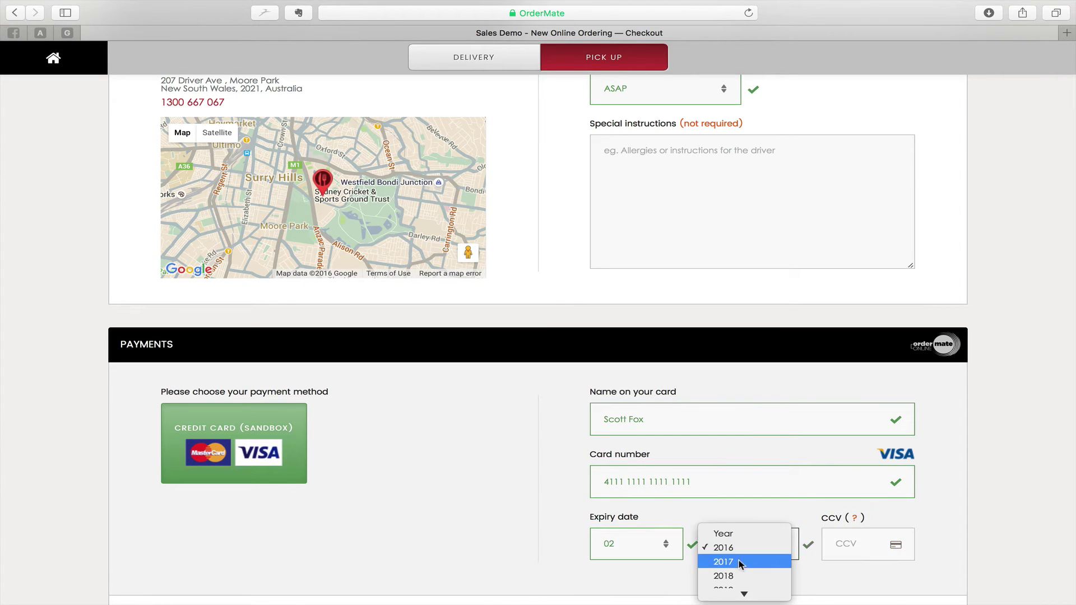
click(728, 493)
key(Tab)
text(123)
scroll(915, 487, down, 5)
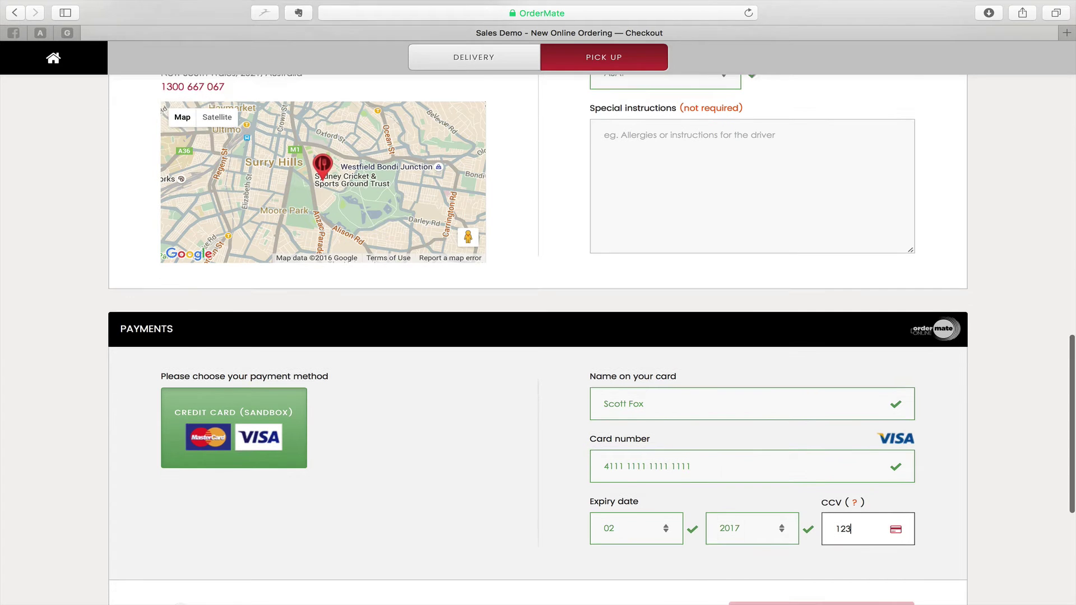
click(863, 481)
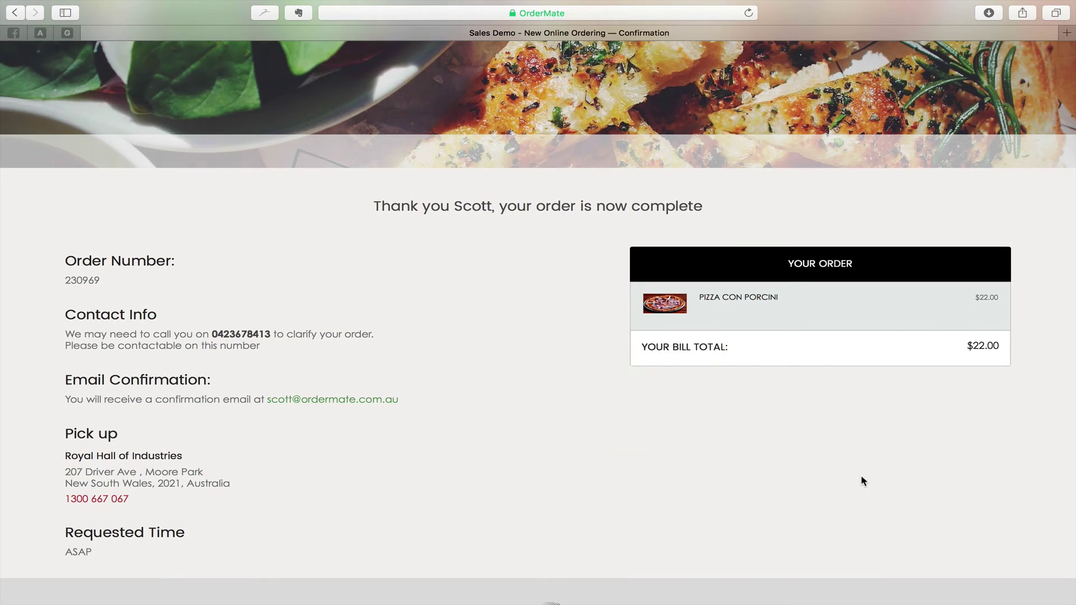
- Switch to the POS app to see the new online order
key(ctrl+Right)
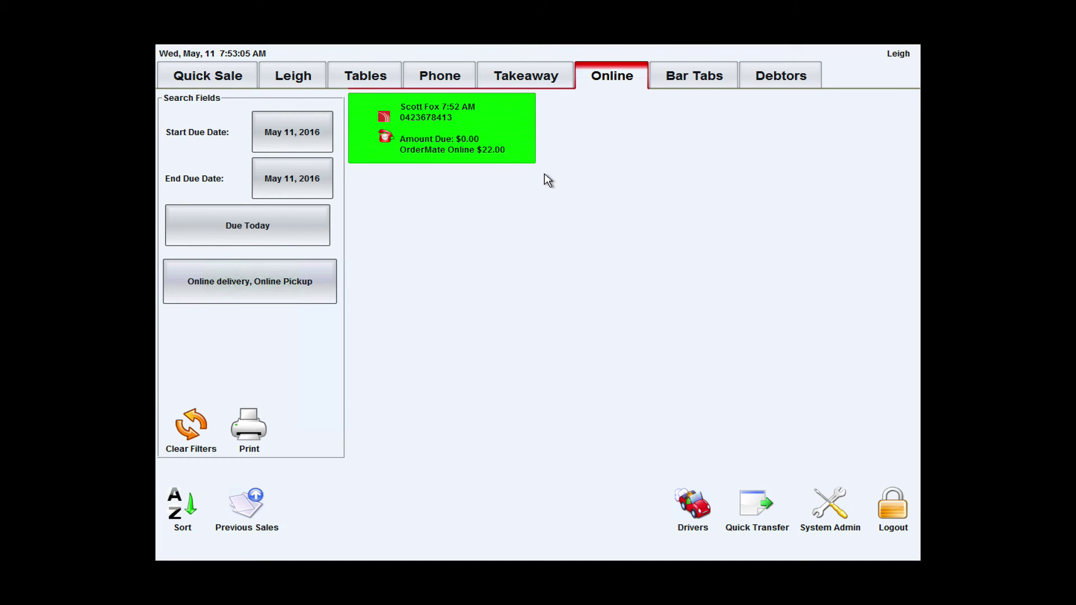
- Open the $22.00 online Porcini pickup order and save it to prompt for its ETA
click(516, 137)
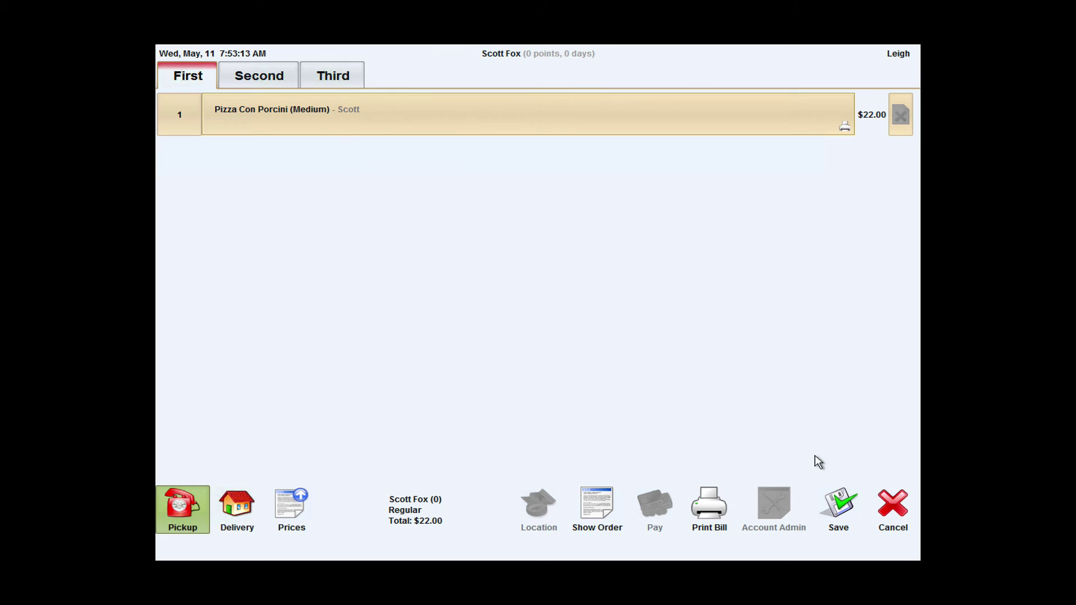
click(838, 517)
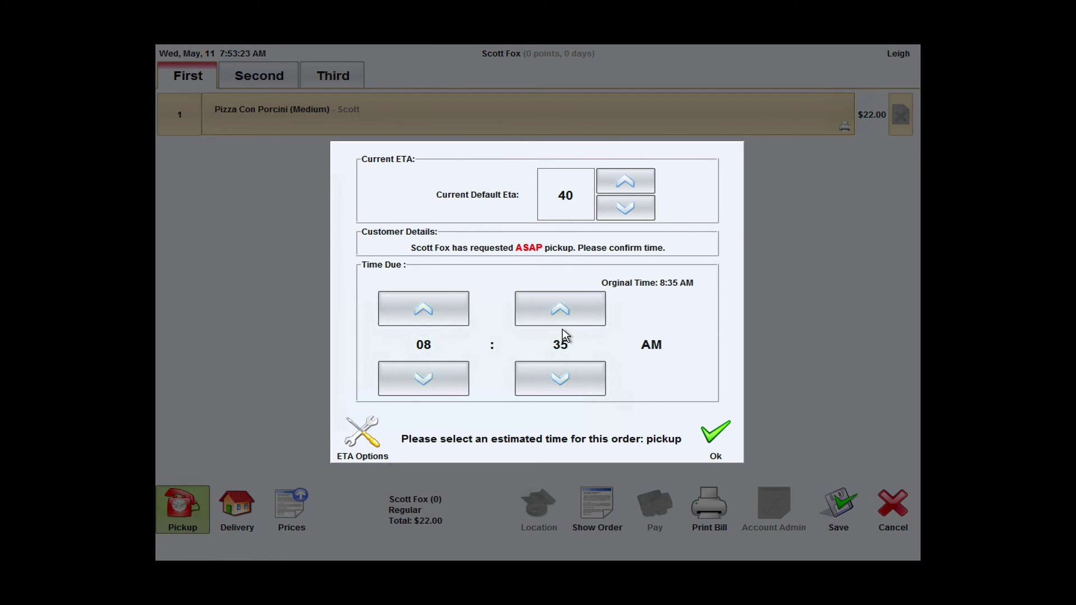
- Raise the pickup time from 08:35 to 08:50 AM and confirm it
click(584, 317)
click(585, 317)
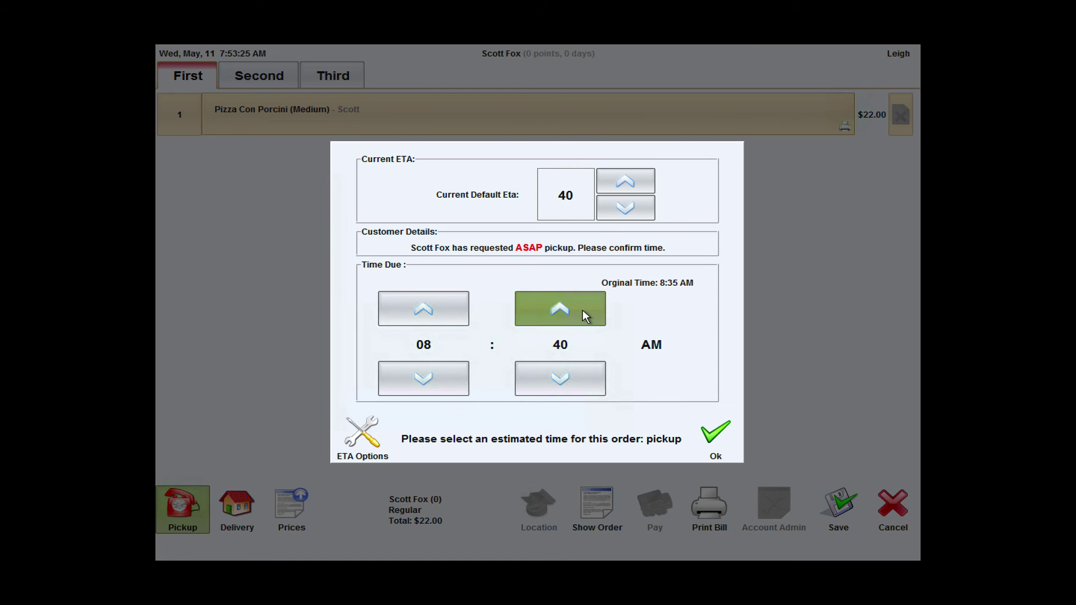
click(585, 316)
click(584, 317)
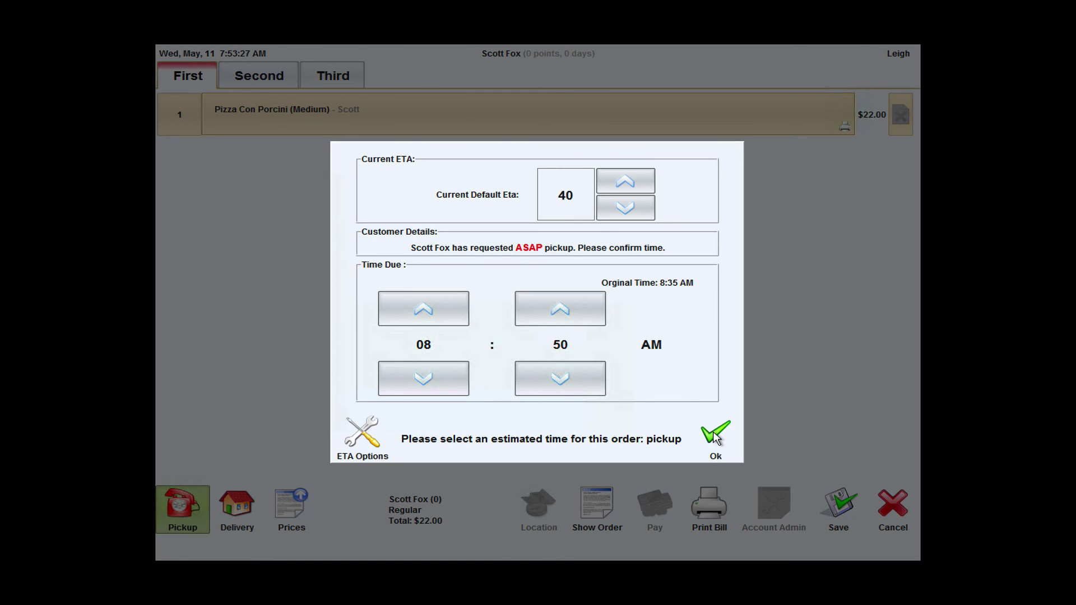
click(716, 436)
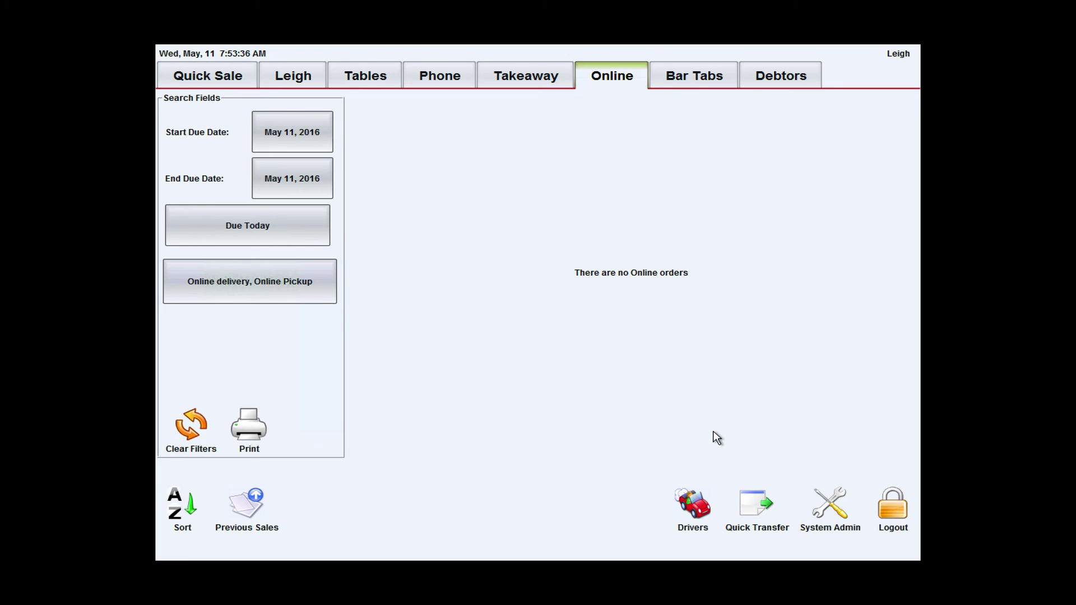
- Change the Set Account ETA options to Always Use Current ETA
click(834, 504)
click(504, 100)
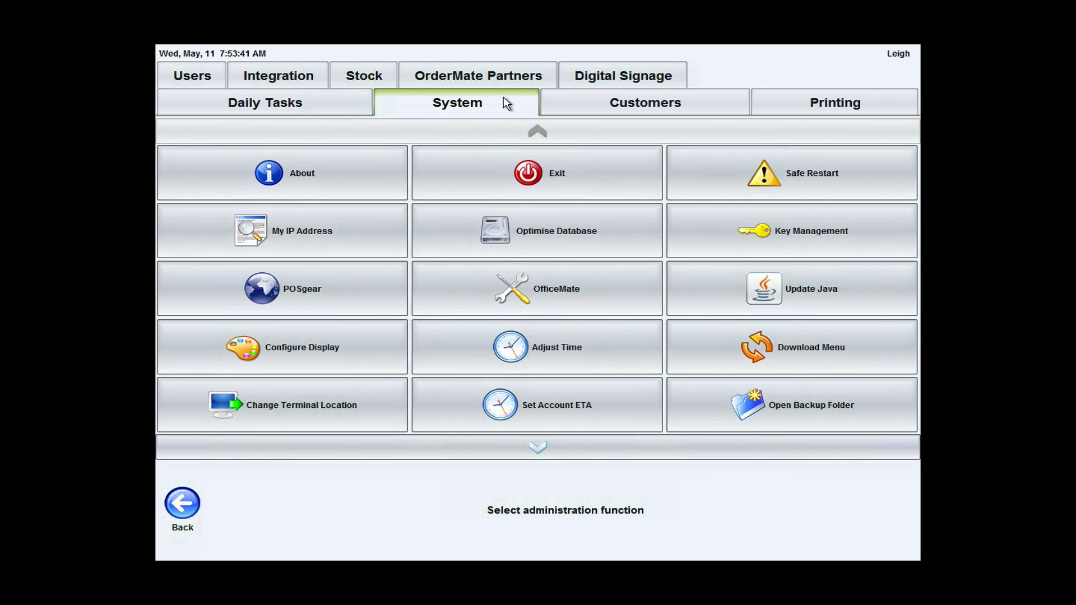
click(605, 394)
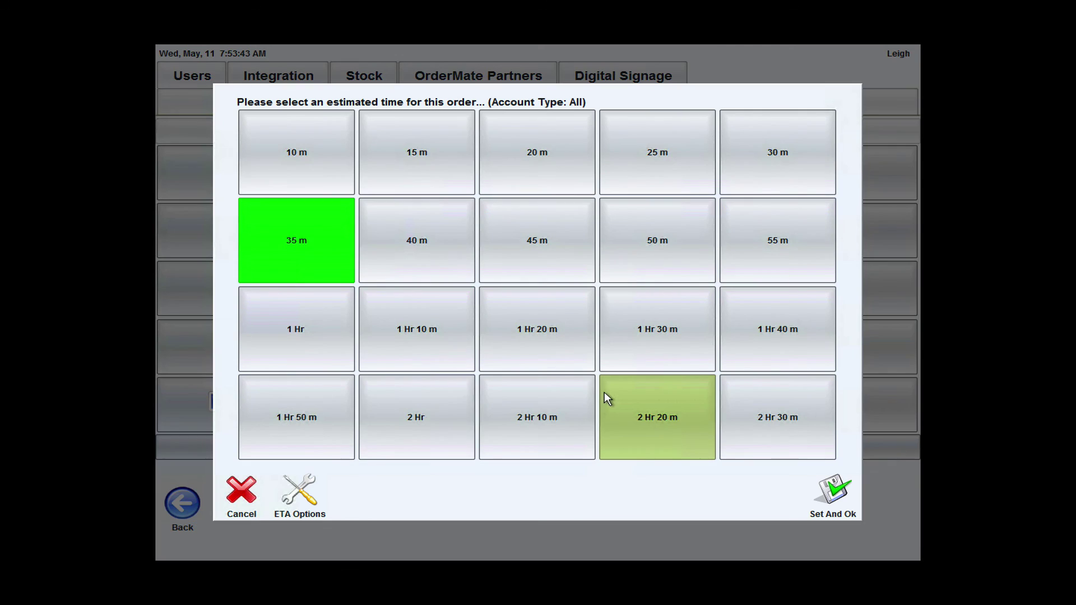
click(290, 496)
click(594, 328)
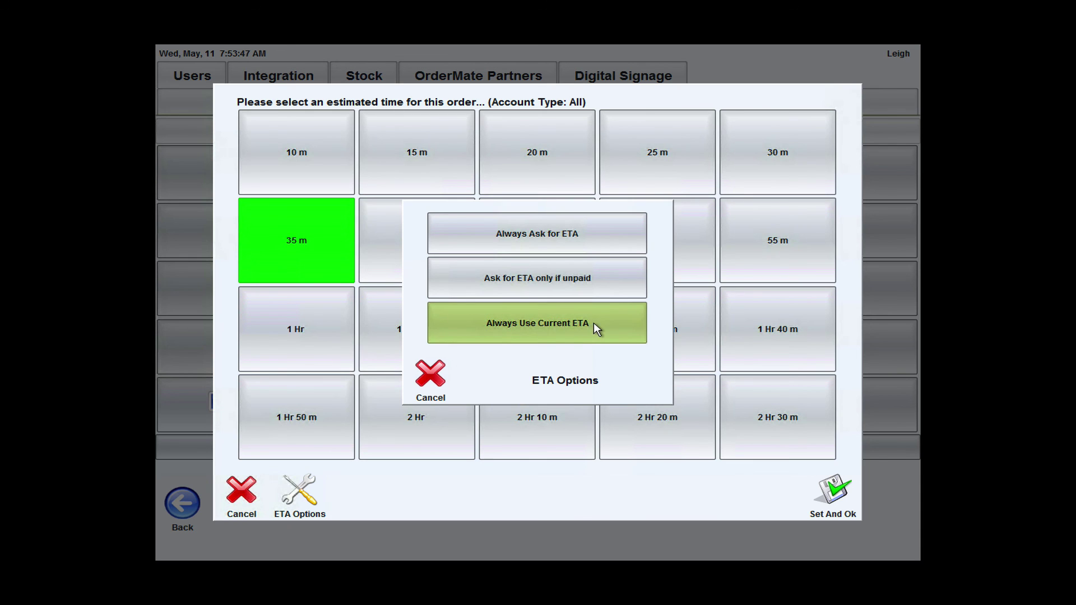